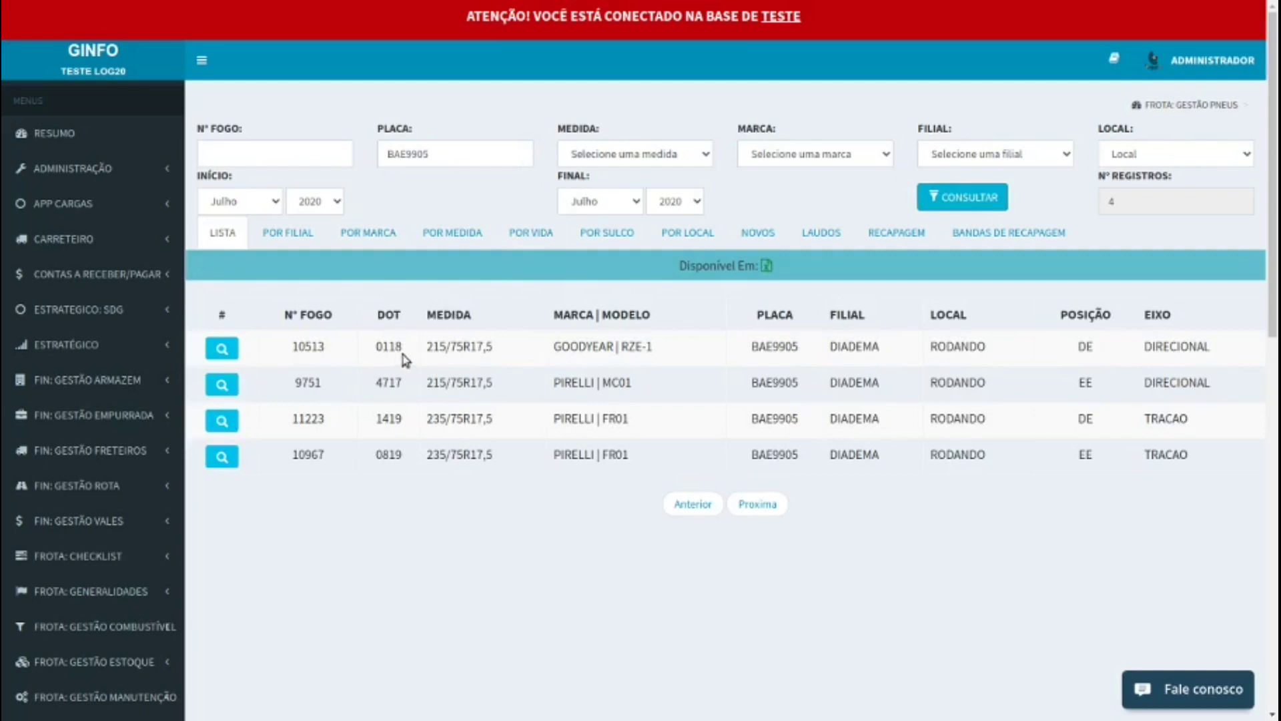
Step: Copy fire number 10513 from the tyre list and open Movtos Pneus - Ajuste under the tyre management movements
{"action": "double_click", "coordinate": [312, 347]}
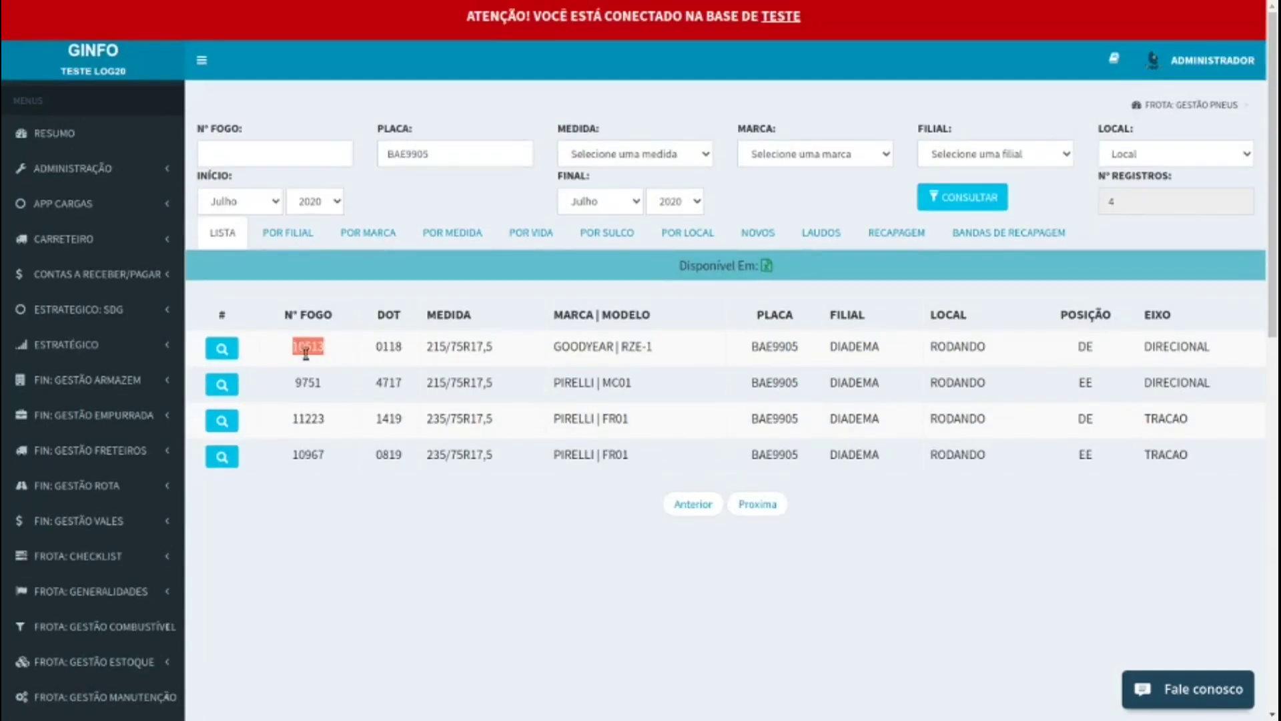
{"action": "scroll", "coordinate": [146, 472], "scroll_direction": "down", "scroll_amount": 8}
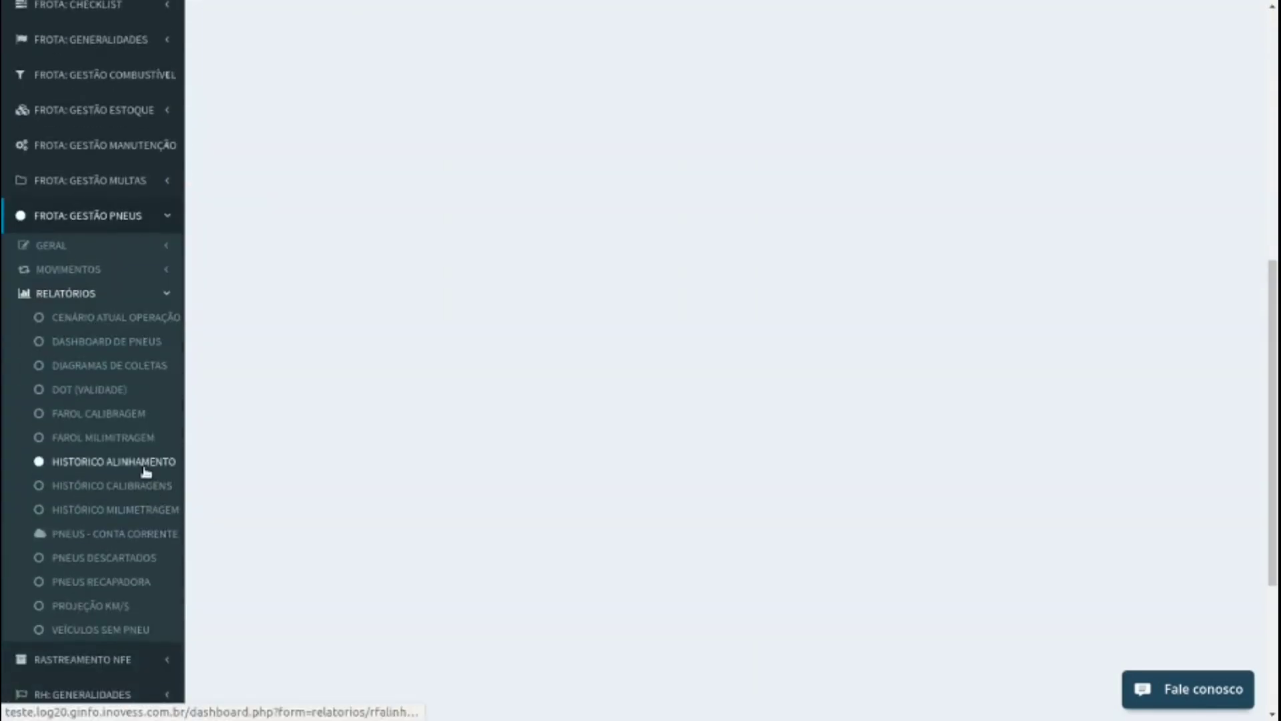
{"action": "left_click", "coordinate": [115, 294]}
{"action": "left_click", "coordinate": [115, 272]}
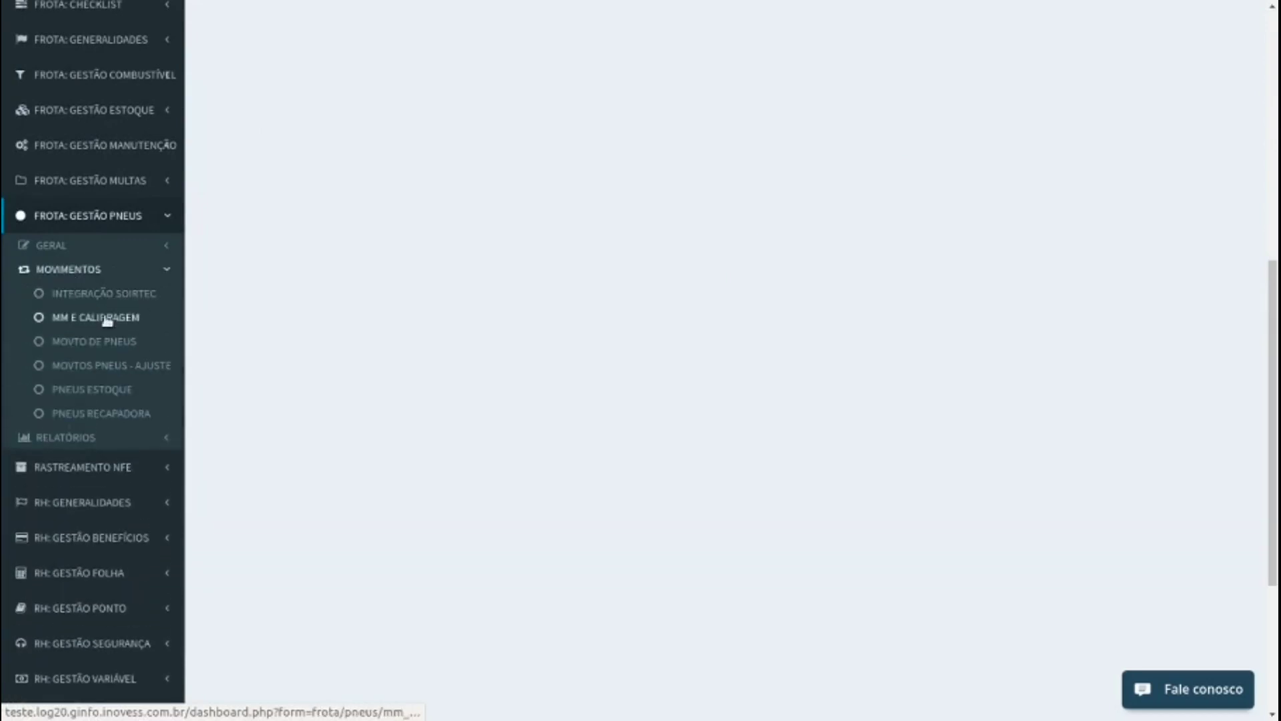
{"action": "left_click", "coordinate": [113, 367]}
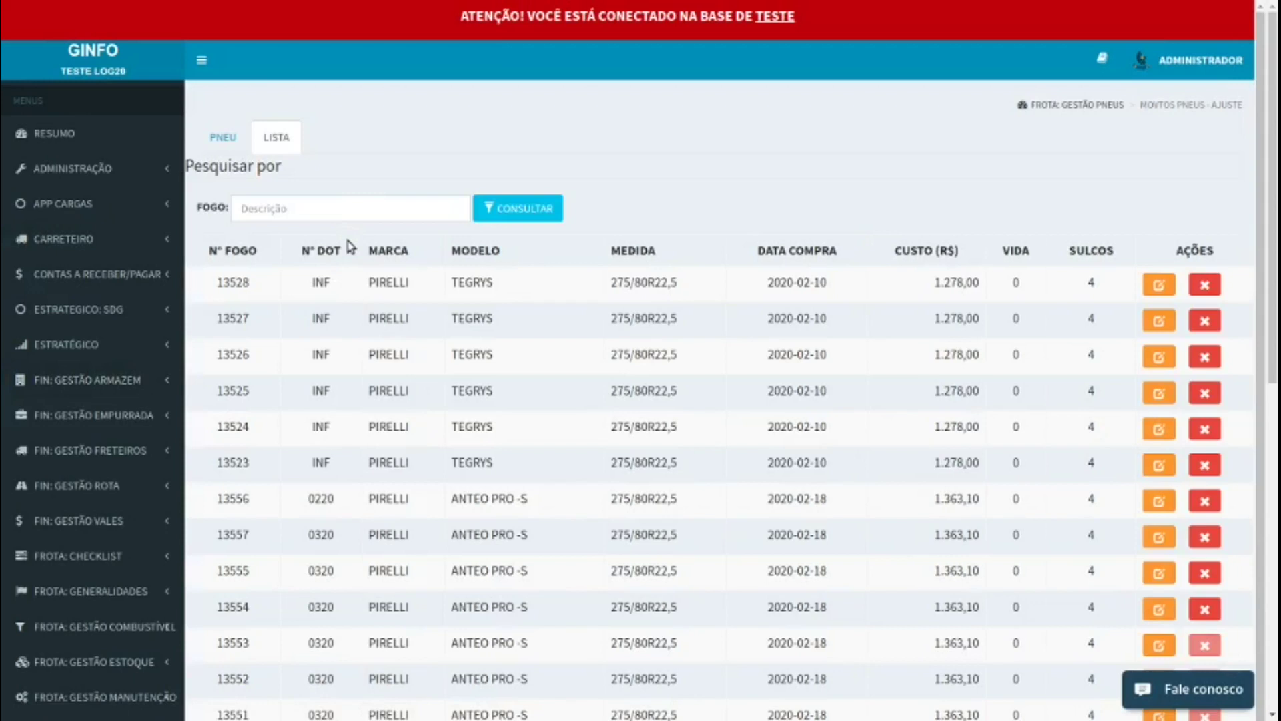
Step: Search the tyre adjustment list for fire number 10513
{"action": "left_click", "coordinate": [396, 210]}
{"action": "type", "text": "10513"}
{"action": "left_click", "coordinate": [537, 207]}
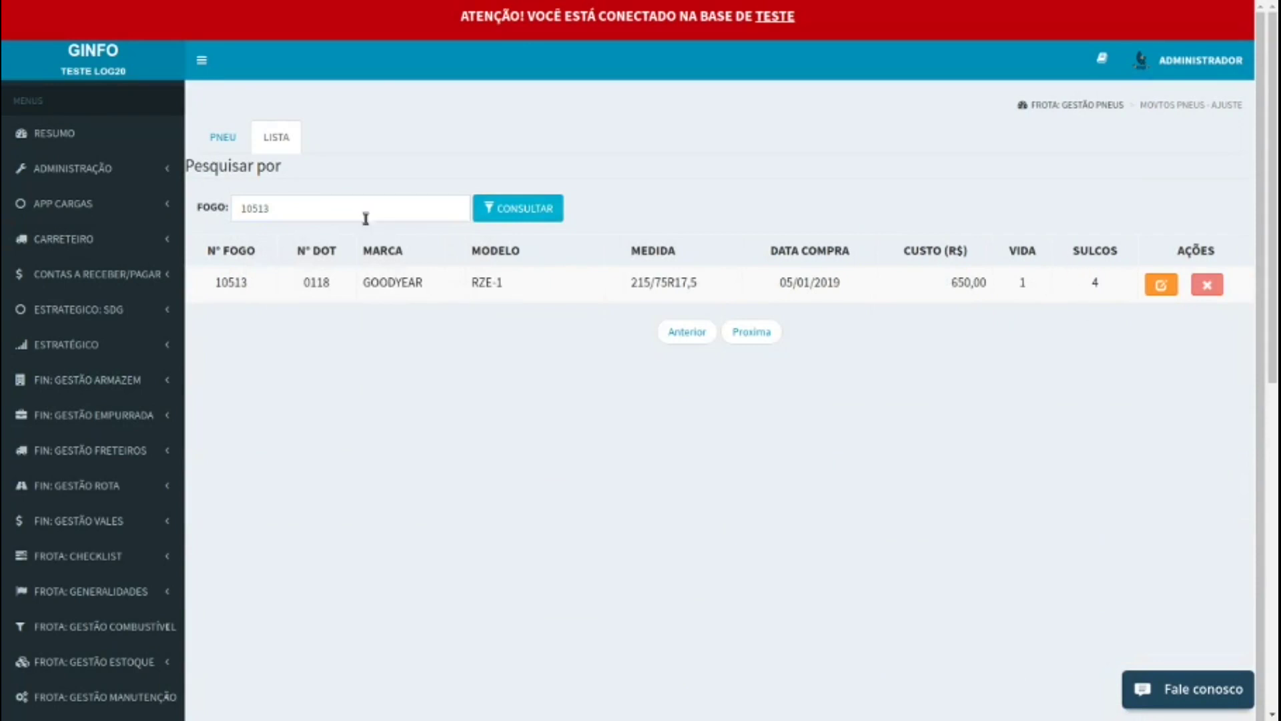
Step: Open tyre 10513's record for editing
{"action": "scroll", "coordinate": [171, 592], "scroll_direction": "down", "scroll_amount": 7}
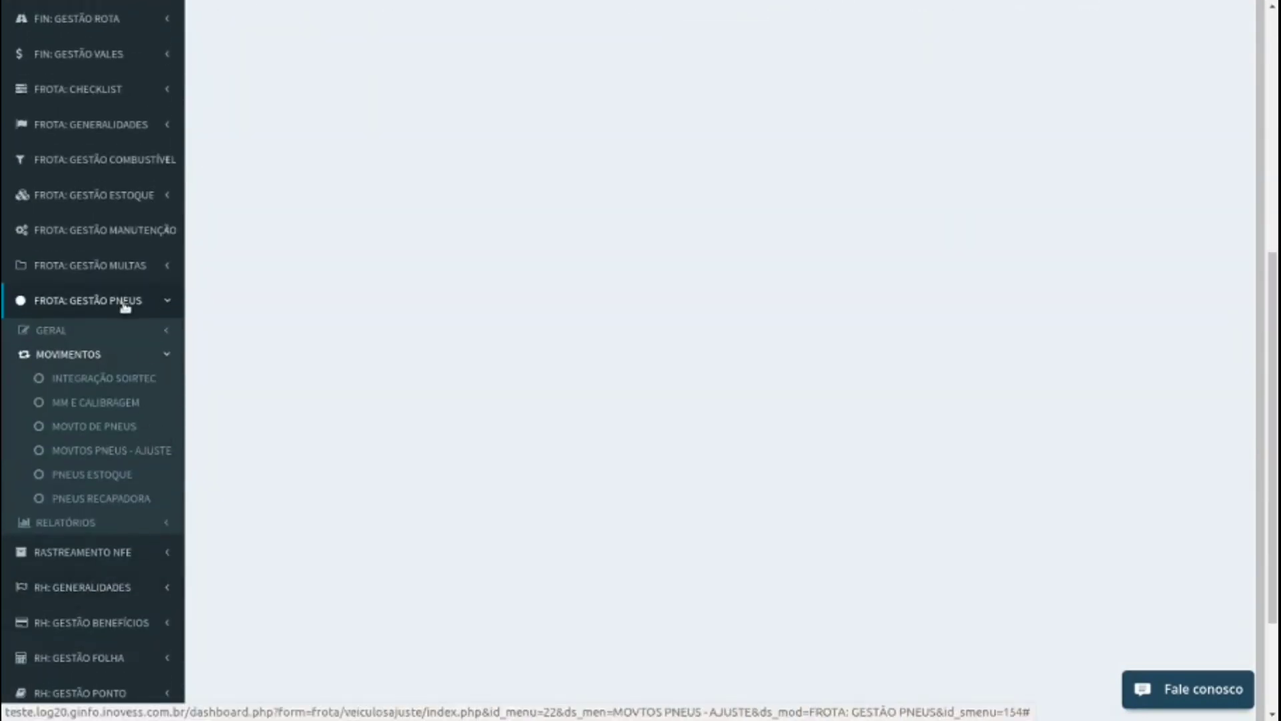
{"action": "left_click", "coordinate": [134, 455]}
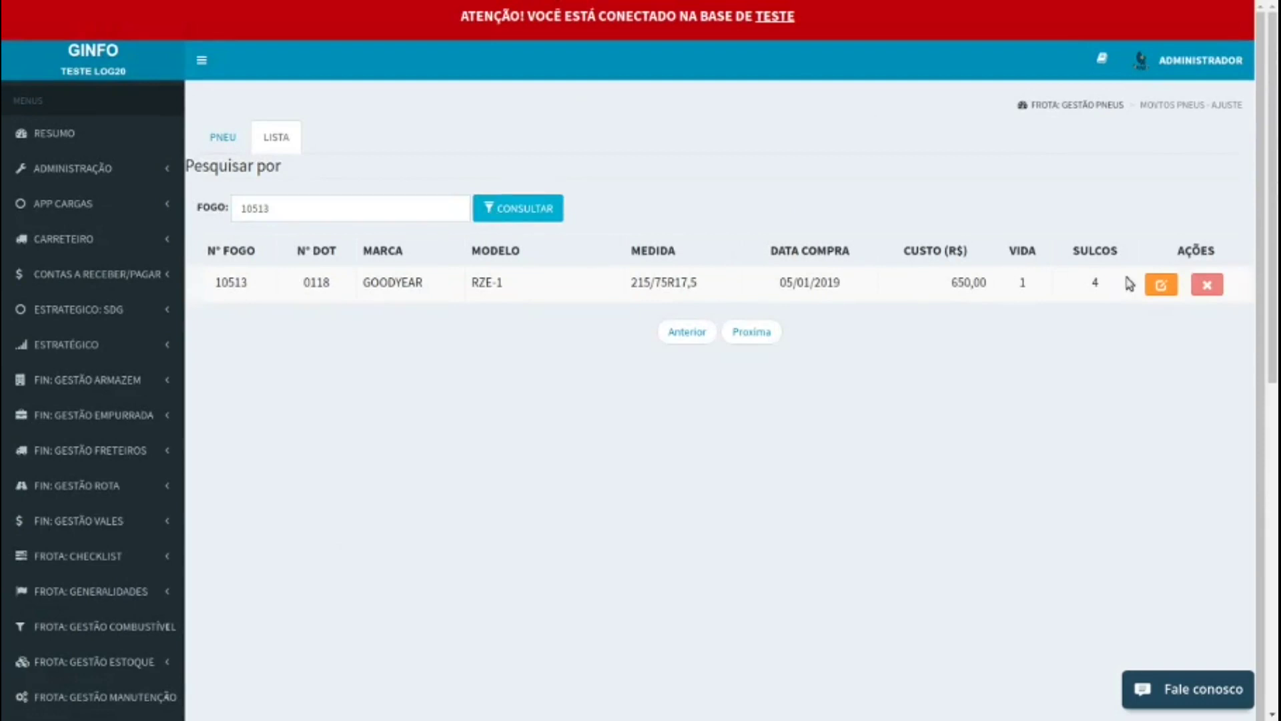
{"action": "left_click", "coordinate": [1162, 285]}
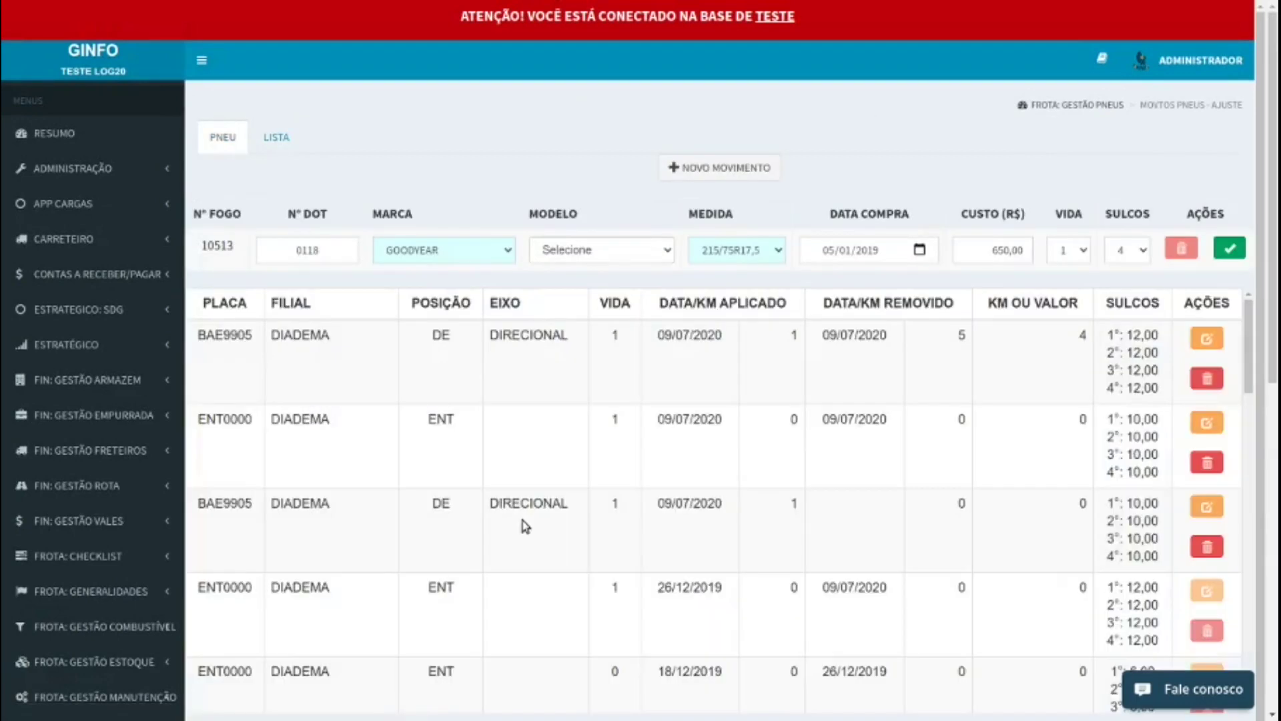
Step: Examine the supplier, service and reason of the maintenance entry at the end of tyre 10513's movement history
{"action": "scroll", "coordinate": [534, 541], "scroll_direction": "down", "scroll_amount": 10}
{"action": "scroll", "coordinate": [546, 551], "scroll_direction": "down", "scroll_amount": 6}
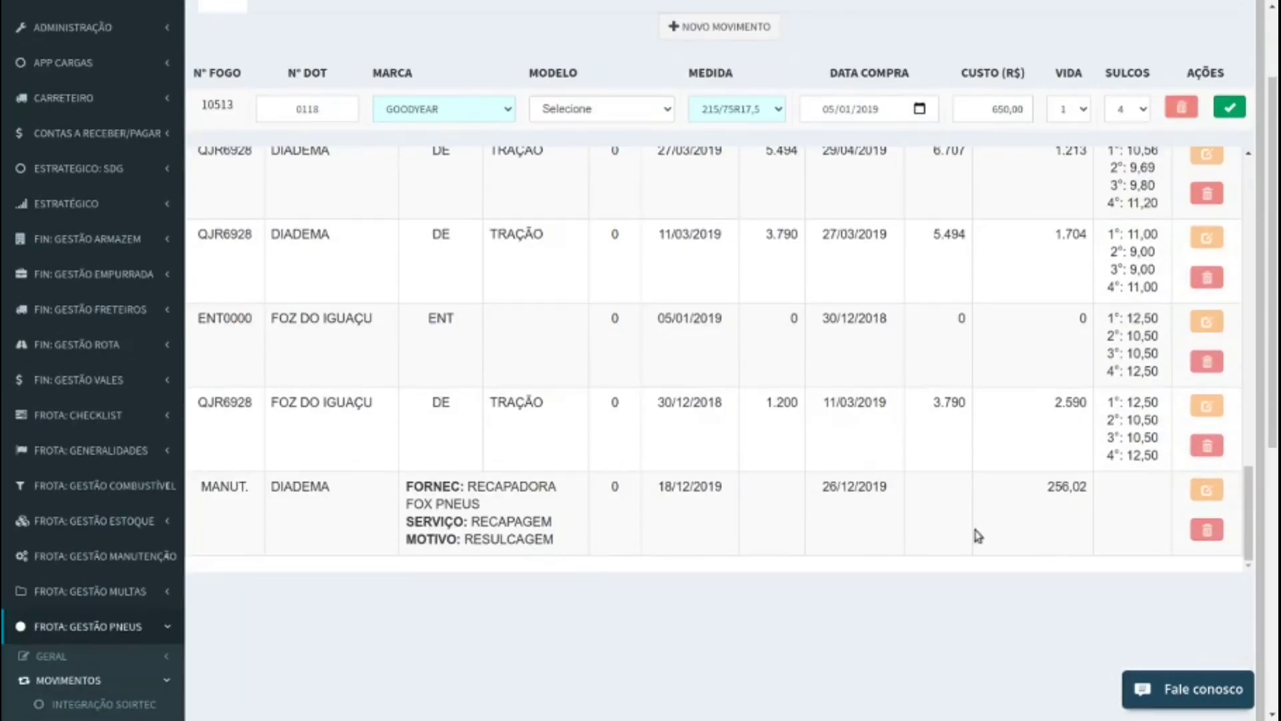
{"action": "left_click_drag", "start_coordinate": [547, 545], "coordinate": [483, 486]}
{"action": "left_click", "coordinate": [431, 490]}
{"action": "left_click", "coordinate": [480, 529]}
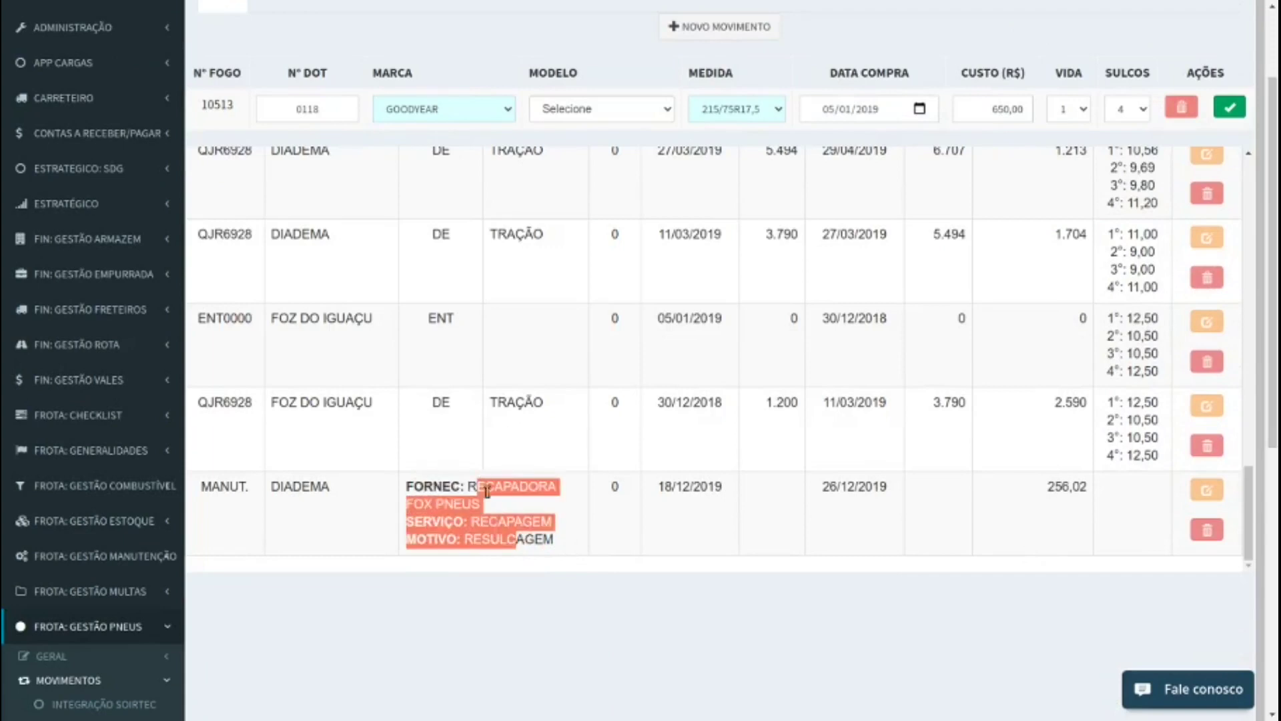
{"action": "scroll", "coordinate": [497, 521], "scroll_direction": "up", "scroll_amount": 15}
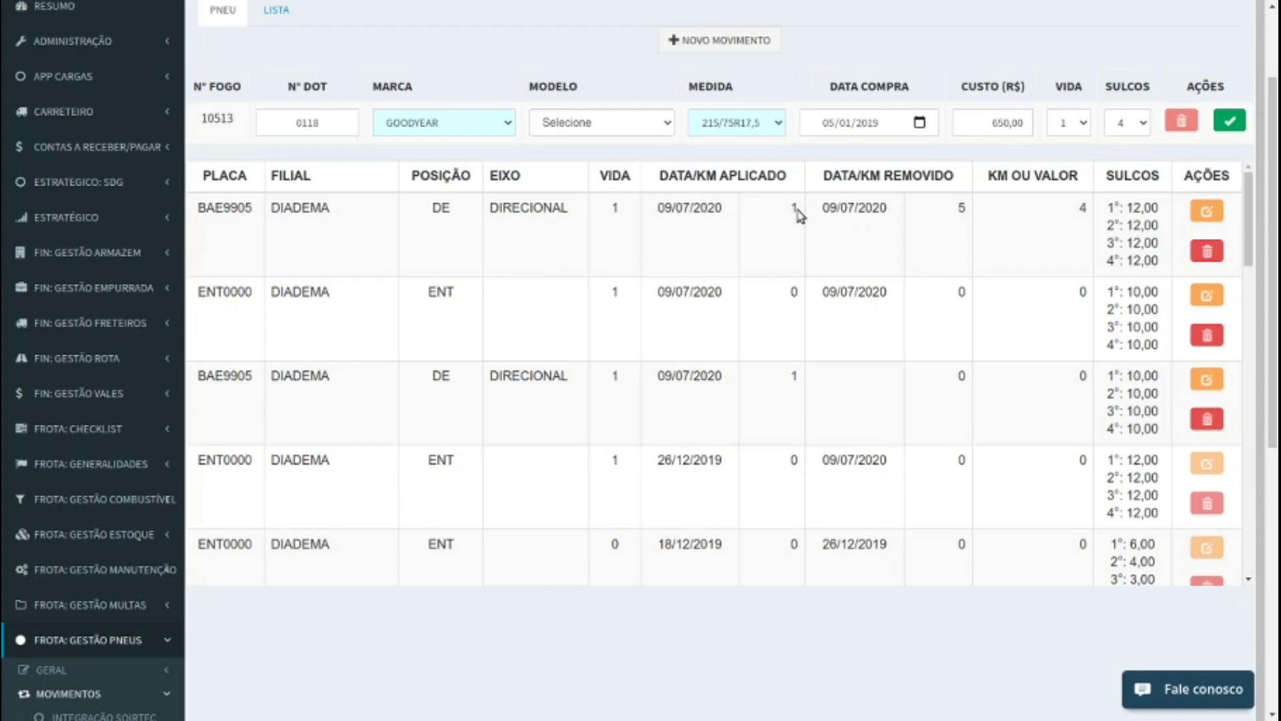
{"action": "left_click_drag", "start_coordinate": [798, 212], "coordinate": [656, 213]}
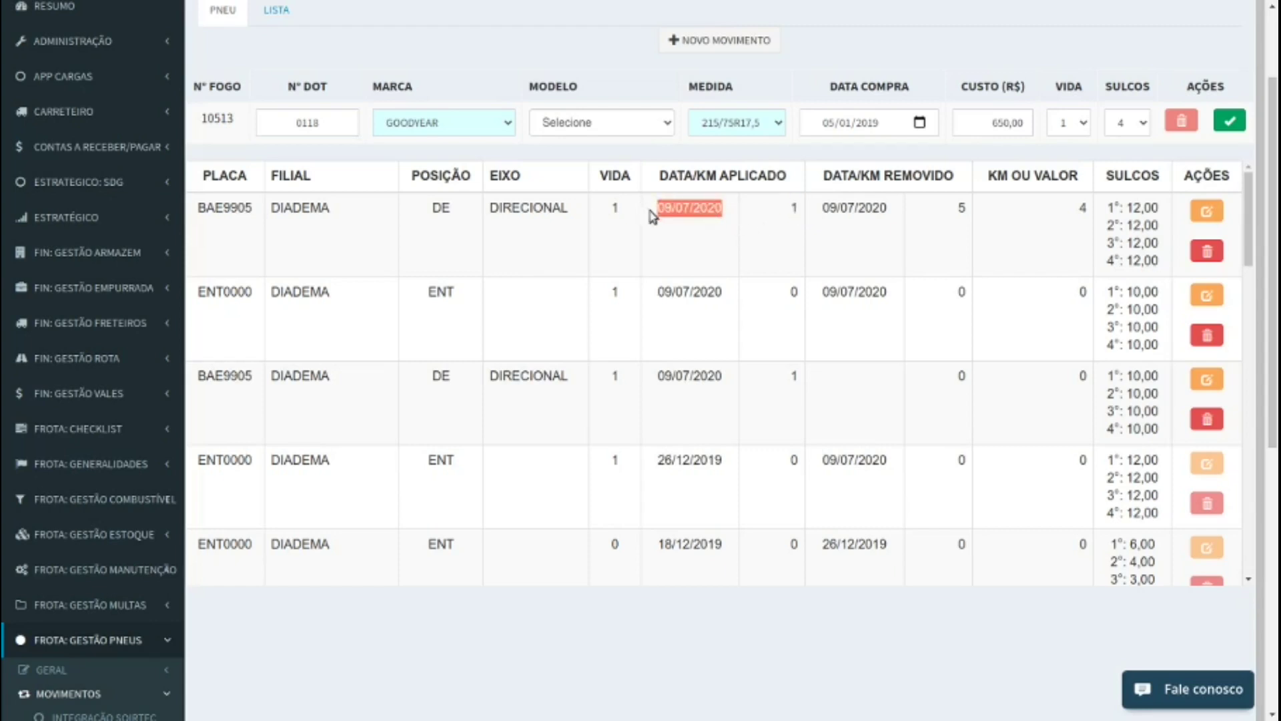
{"action": "left_click", "coordinate": [793, 205]}
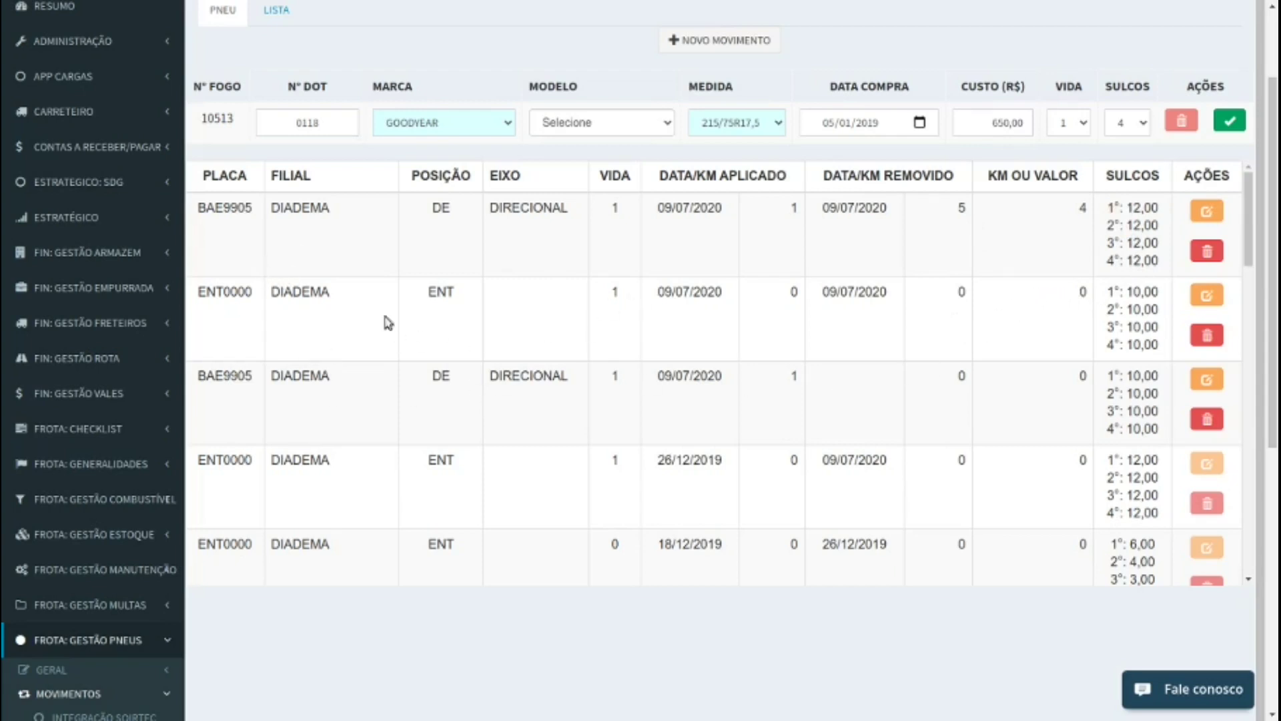
{"action": "double_click", "coordinate": [225, 377]}
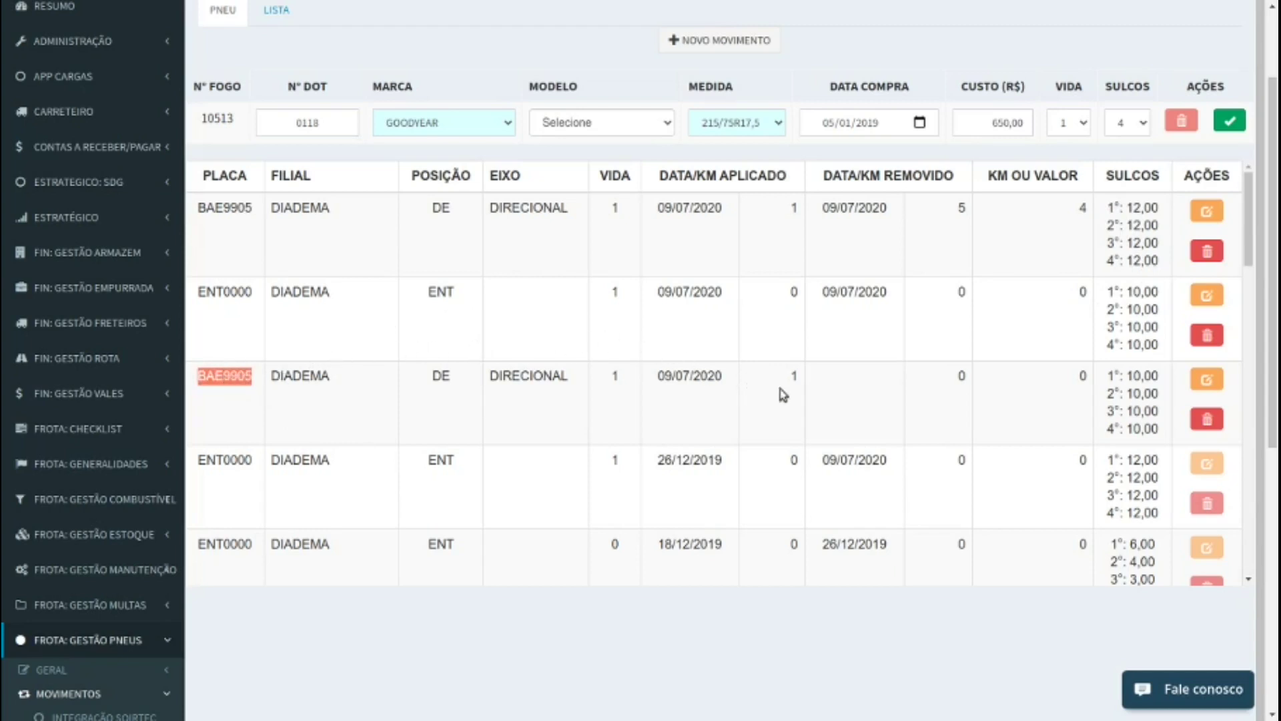
{"action": "scroll", "coordinate": [774, 511], "scroll_direction": "up", "scroll_amount": 2}
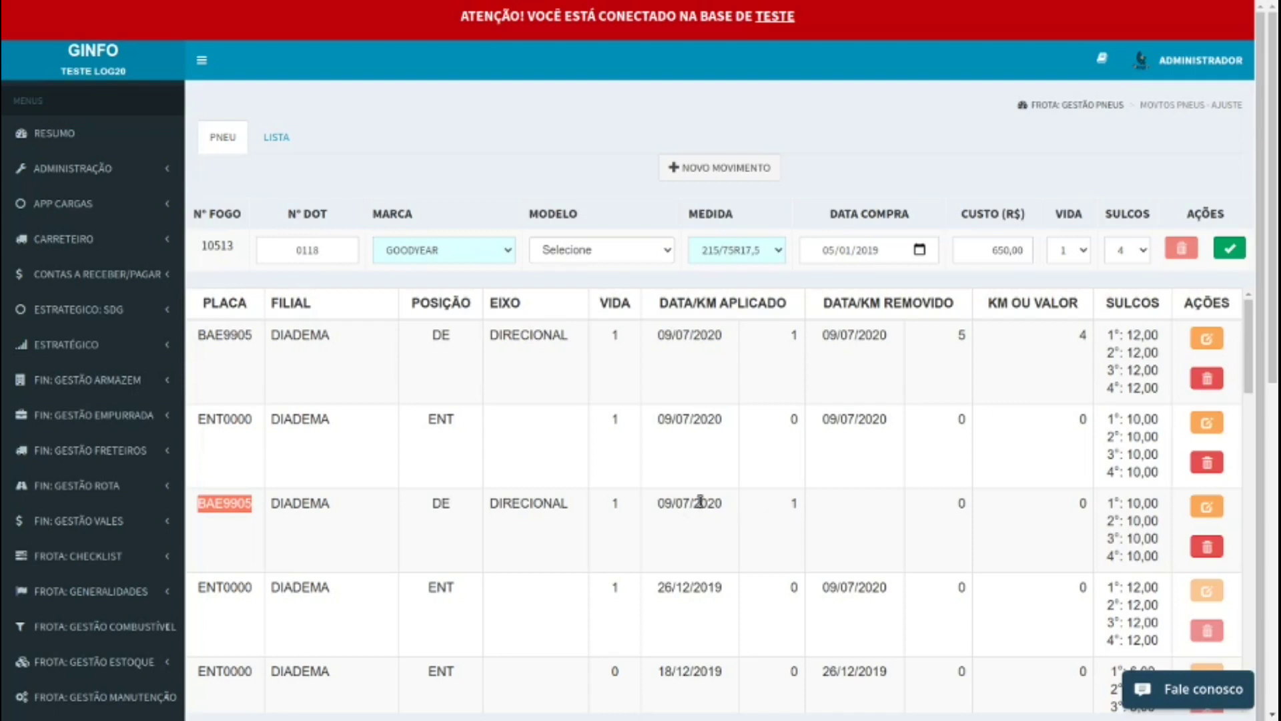
Step: Review tyre 10513's editable DOT and available models, plus the groove depths of its latest movement
{"action": "left_click", "coordinate": [279, 250]}
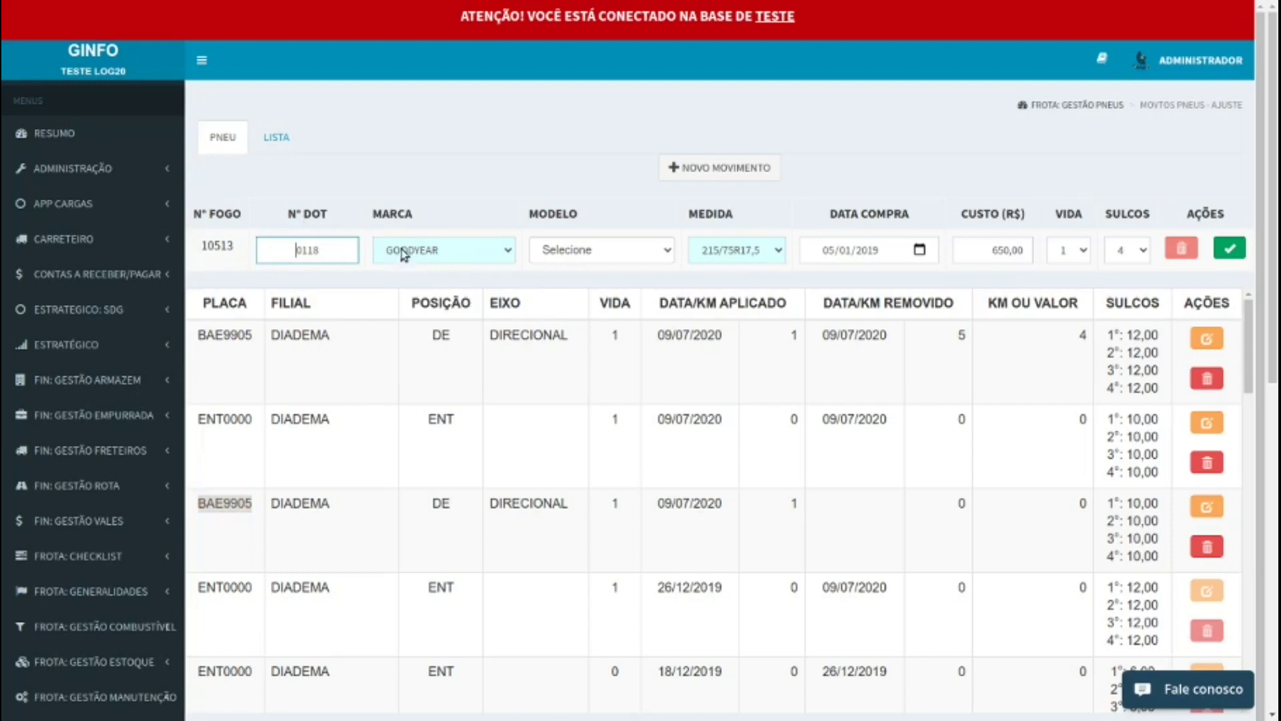
{"action": "left_click", "coordinate": [562, 251]}
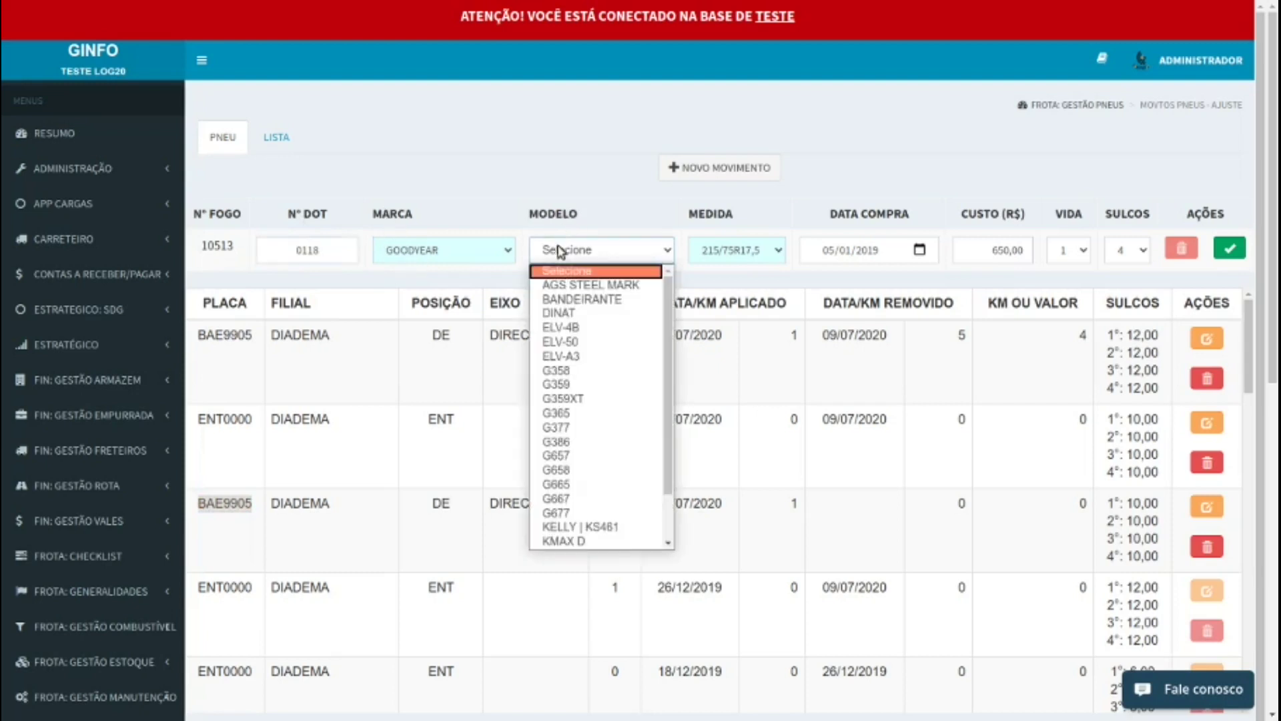
{"action": "left_click", "coordinate": [567, 256]}
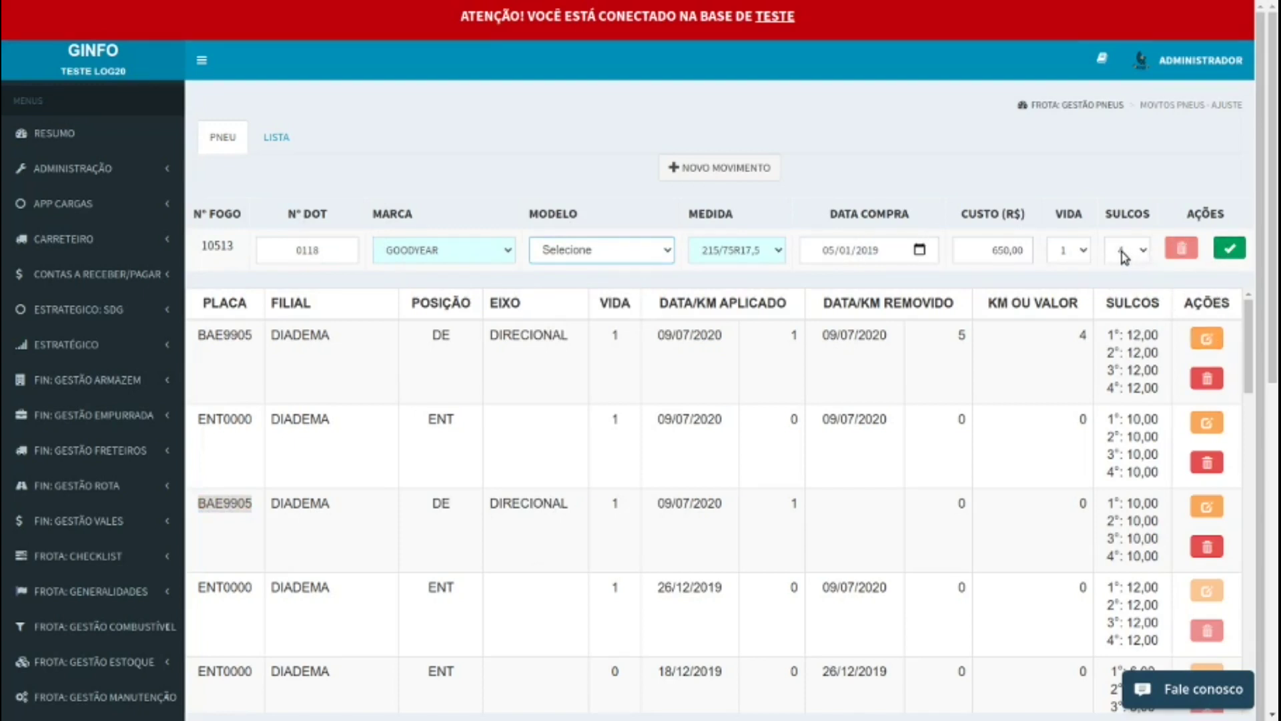
{"action": "left_click_drag", "start_coordinate": [1147, 393], "coordinate": [1125, 350]}
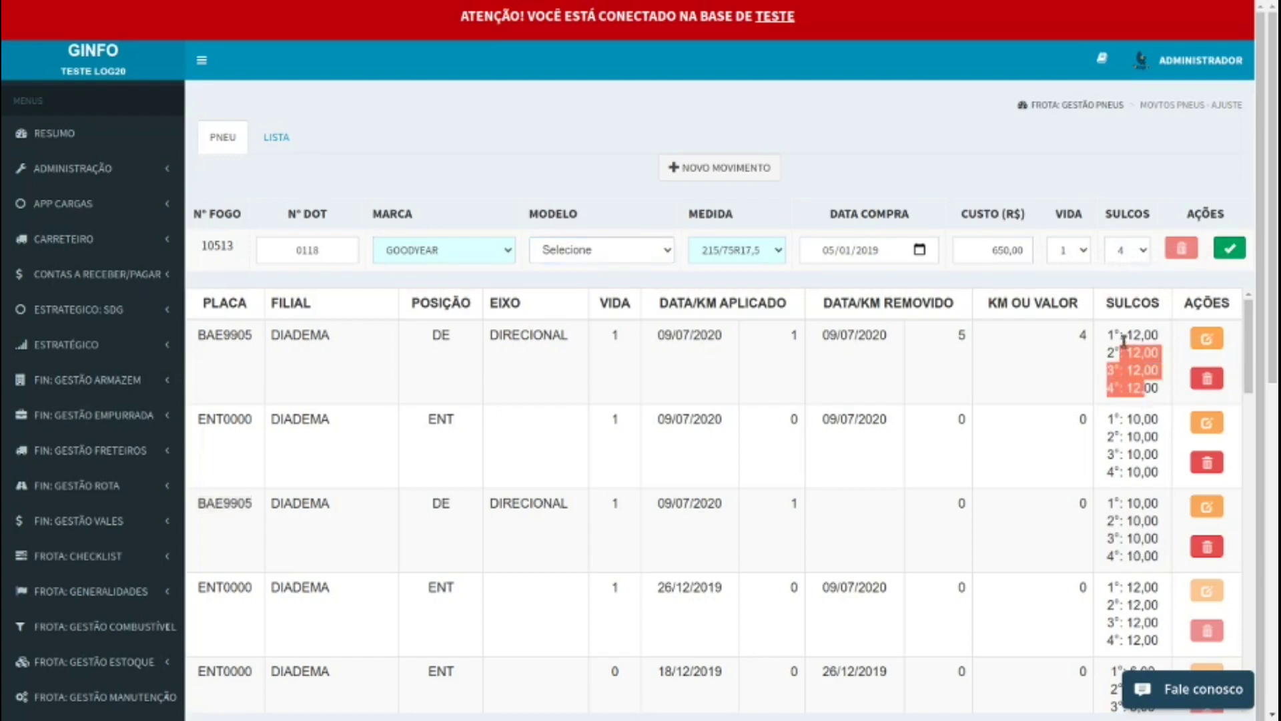
{"action": "left_click", "coordinate": [1126, 341]}
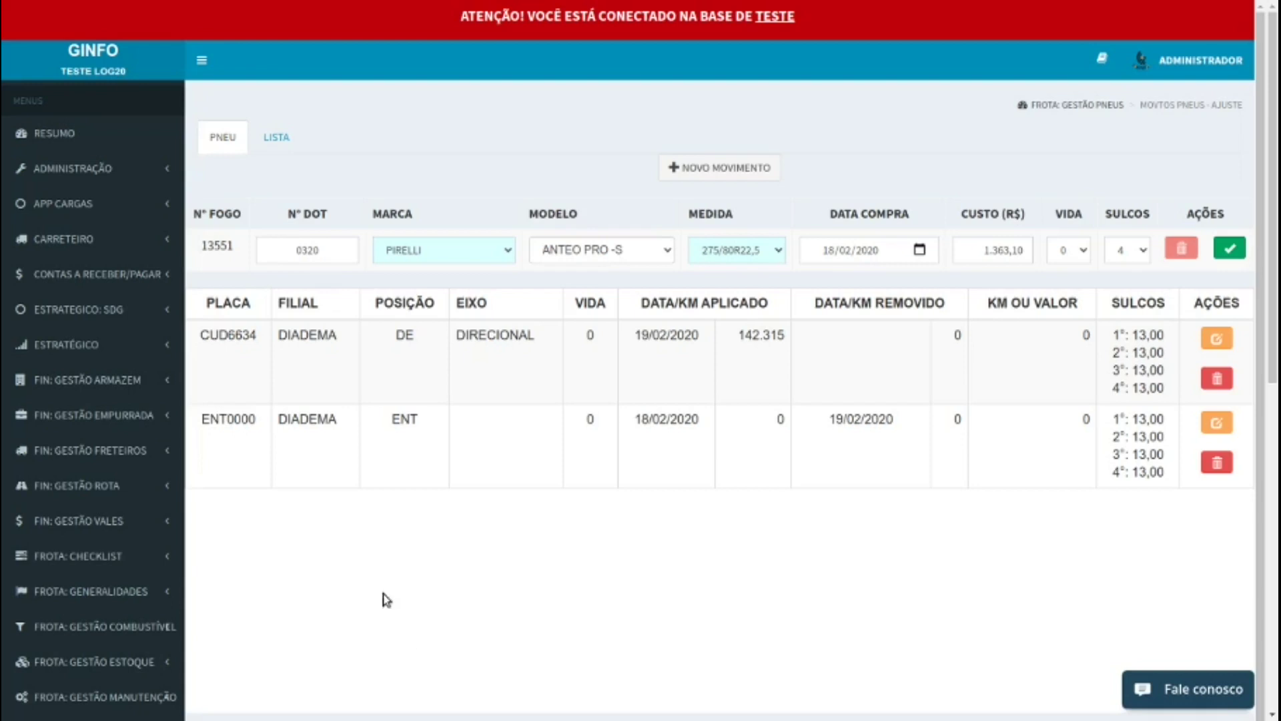
Step: Open the CUD6634 movement of tyre 13551 for editing and try leaving its removal kilometres at 0
{"action": "double_click", "coordinate": [209, 332]}
{"action": "left_click", "coordinate": [332, 352]}
{"action": "left_click", "coordinate": [1217, 341]}
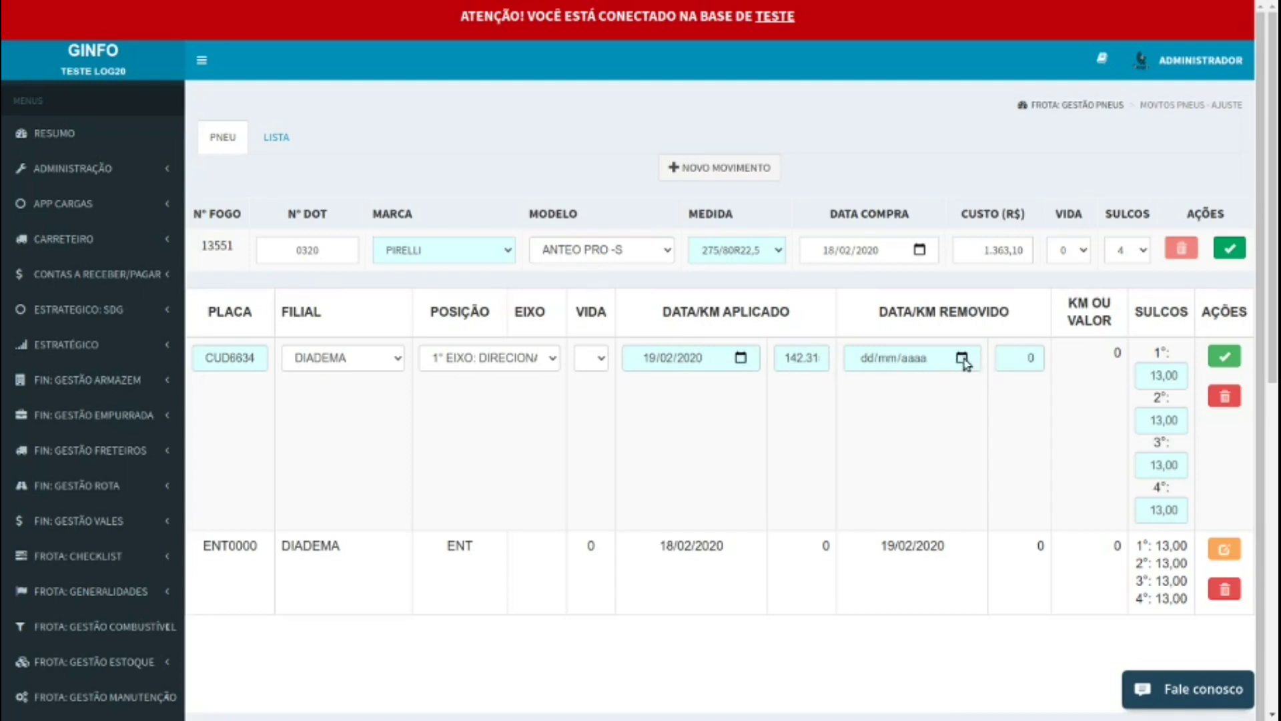
{"action": "left_click", "coordinate": [1011, 361]}
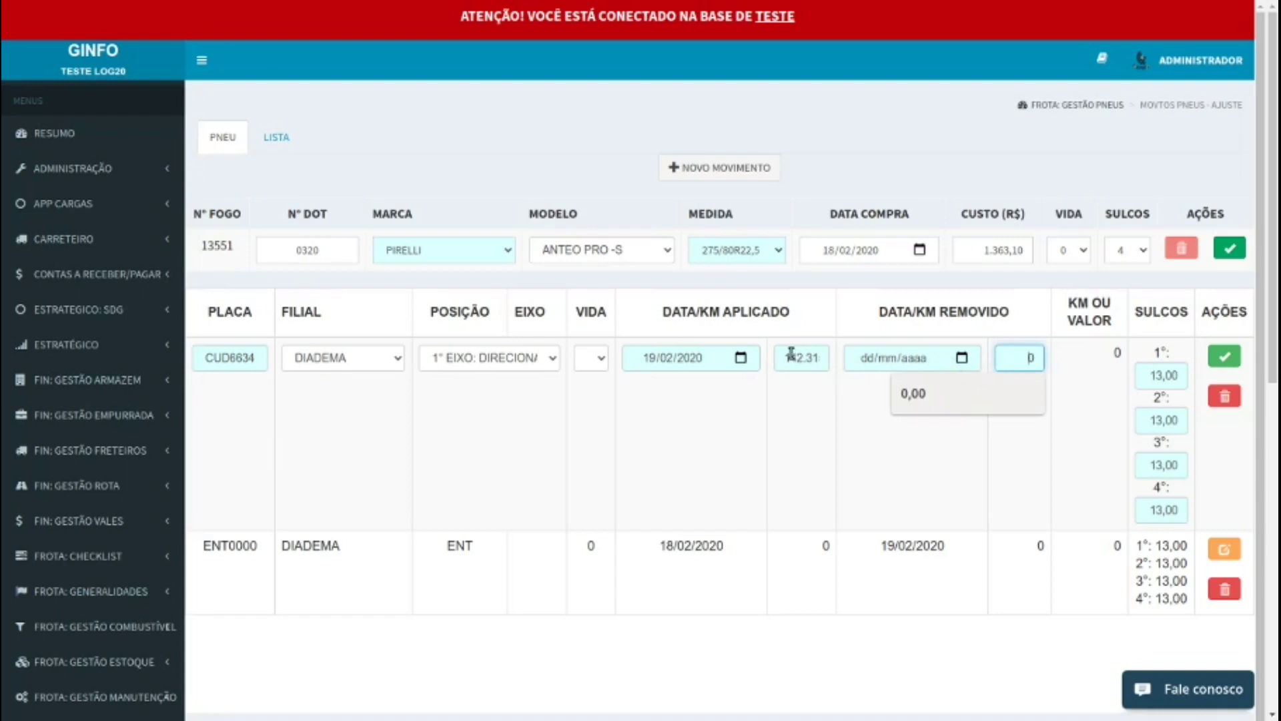
{"action": "left_click", "coordinate": [1156, 384]}
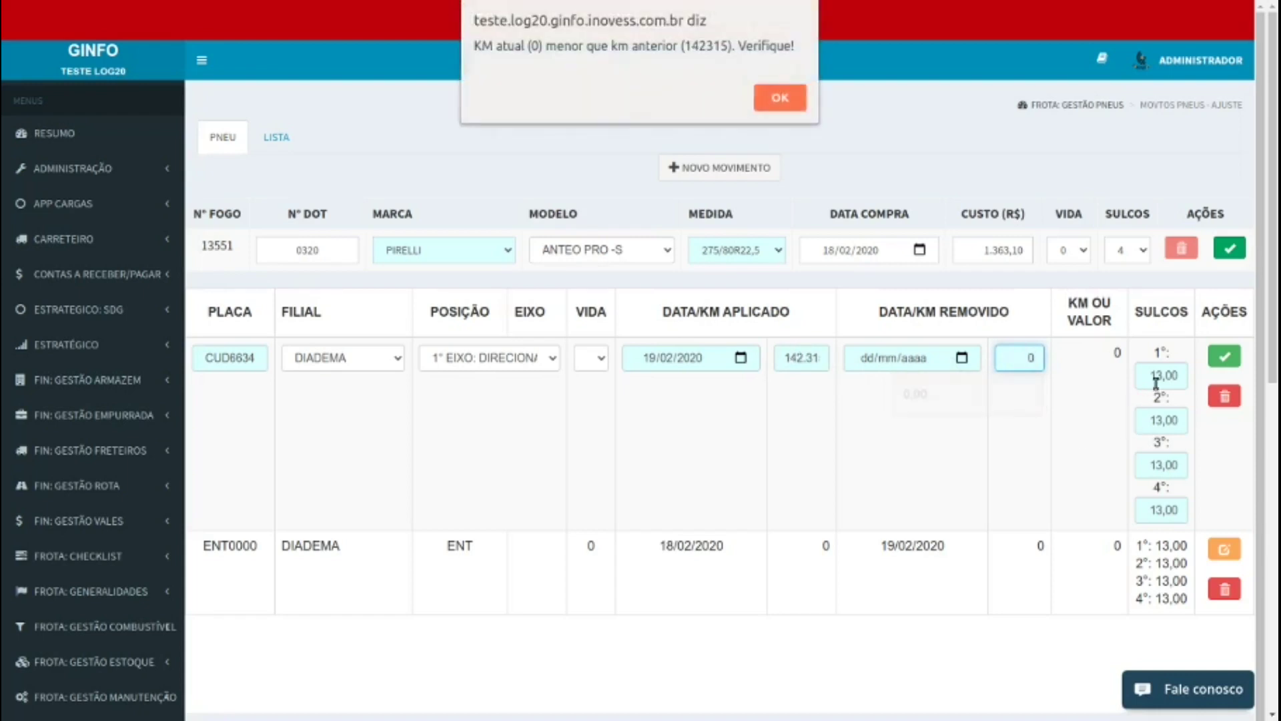
{"action": "left_click", "coordinate": [778, 98]}
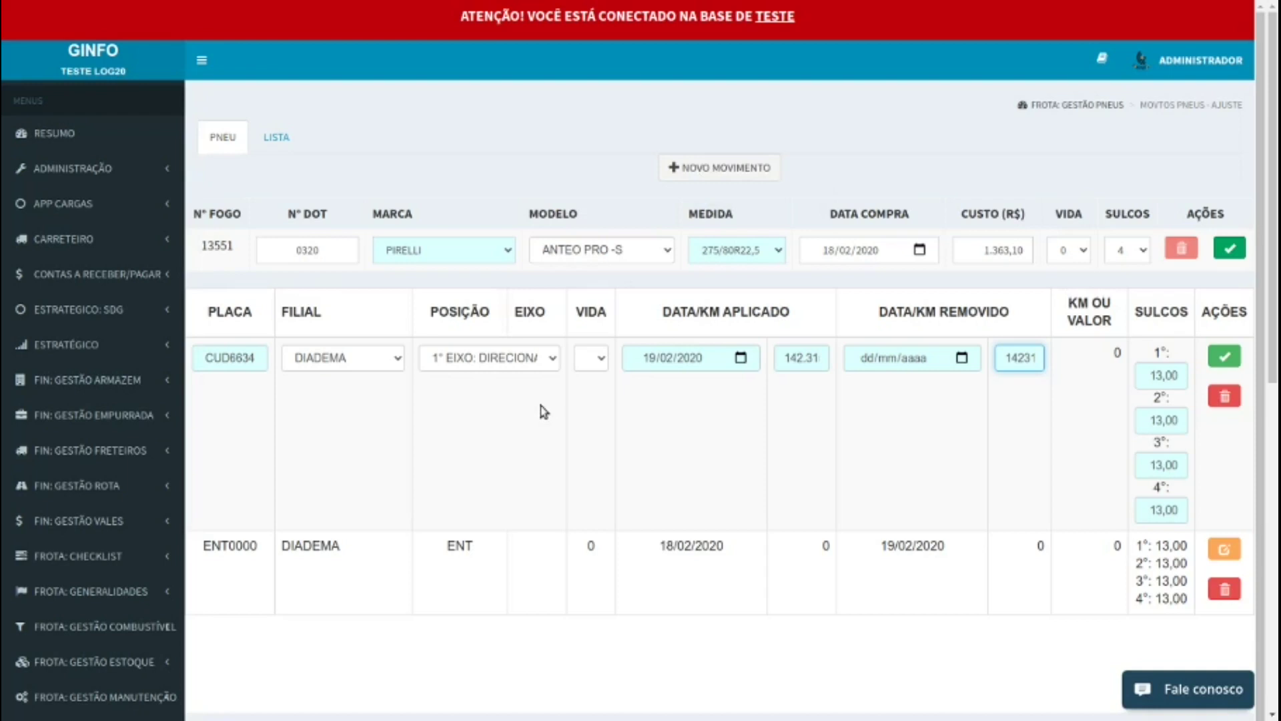
Step: Open the new movement form for tyre 13551, review its branch and groove fields, and close it without saving
{"action": "left_click", "coordinate": [712, 175]}
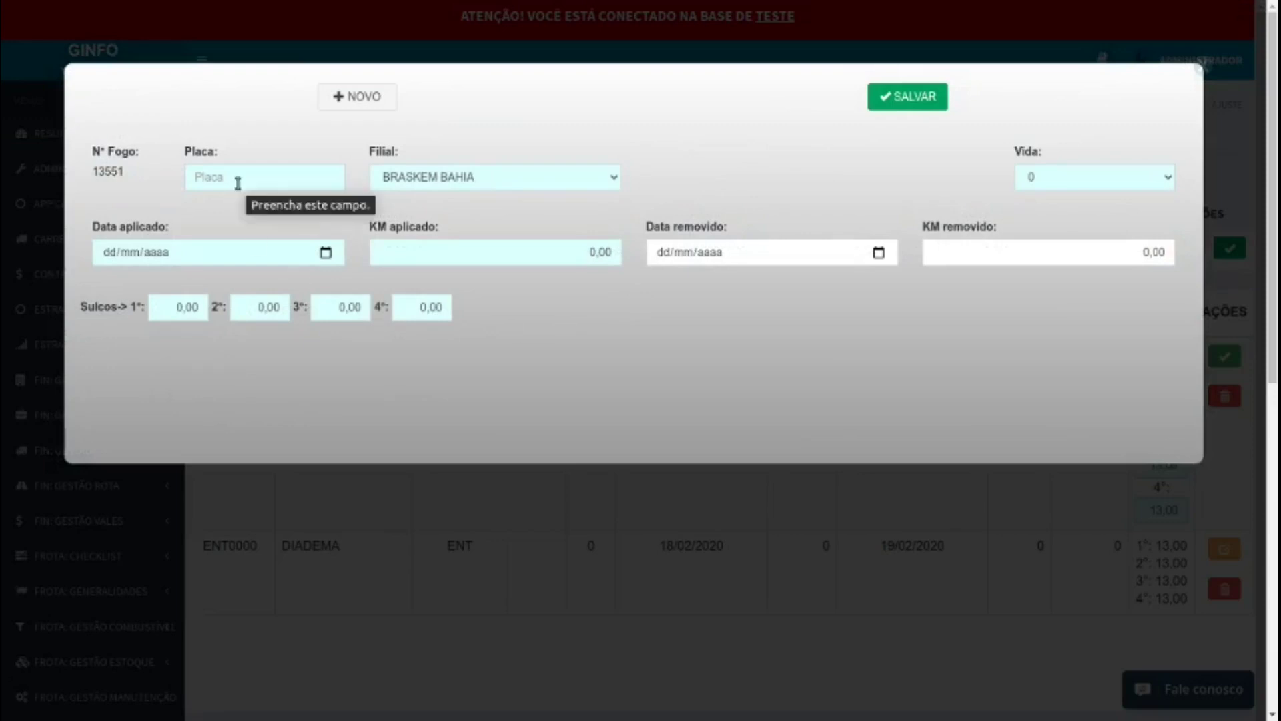
{"action": "left_click", "coordinate": [514, 177]}
{"action": "left_click", "coordinate": [769, 191]}
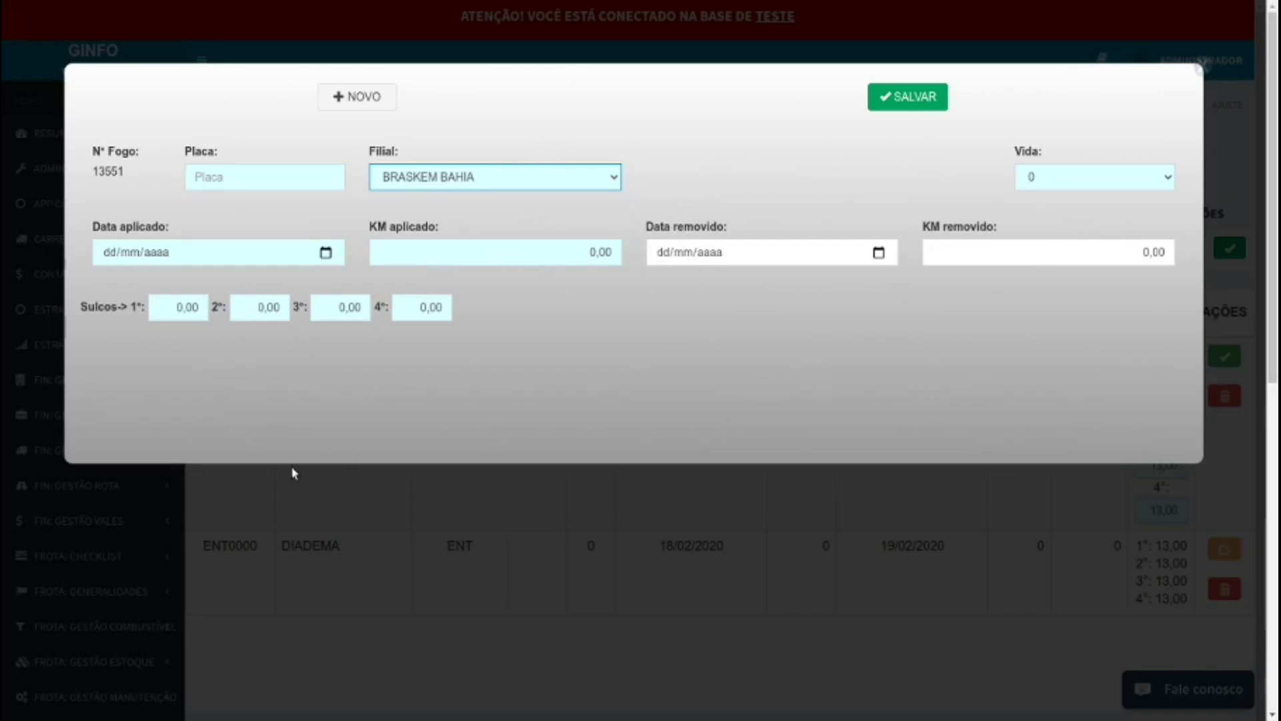
{"action": "left_click", "coordinate": [95, 311]}
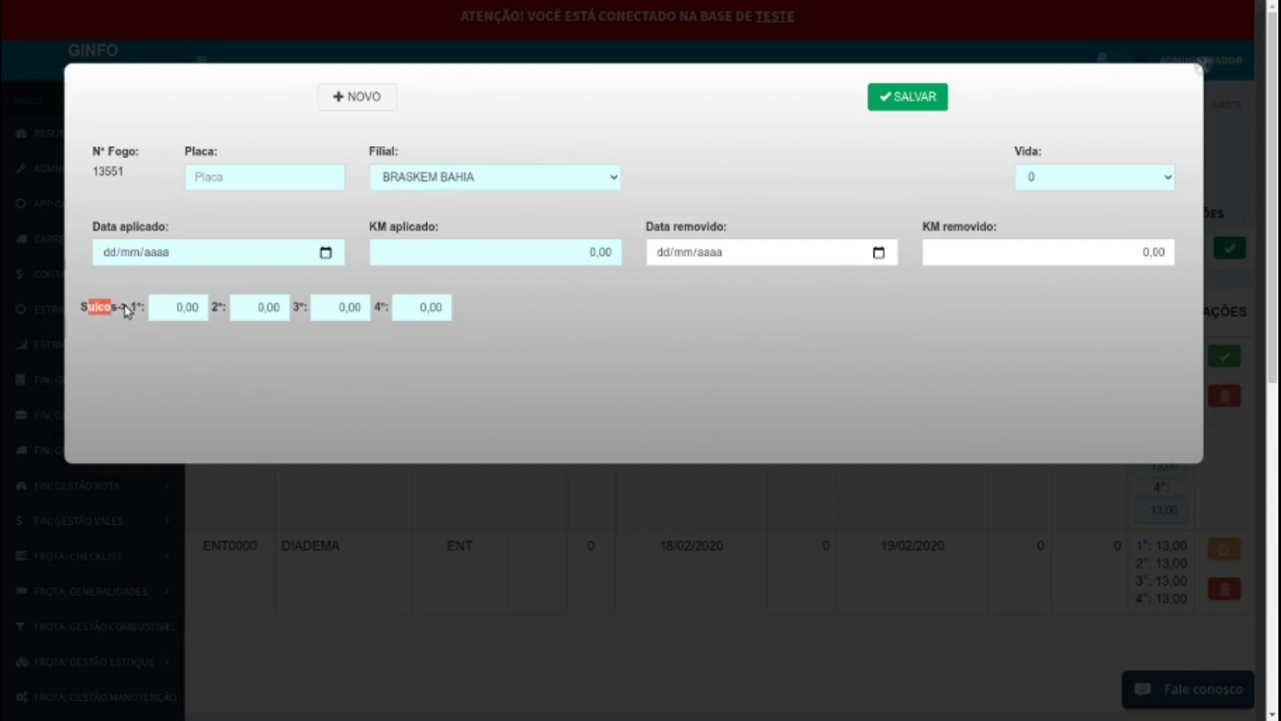
{"action": "double_click", "coordinate": [98, 311]}
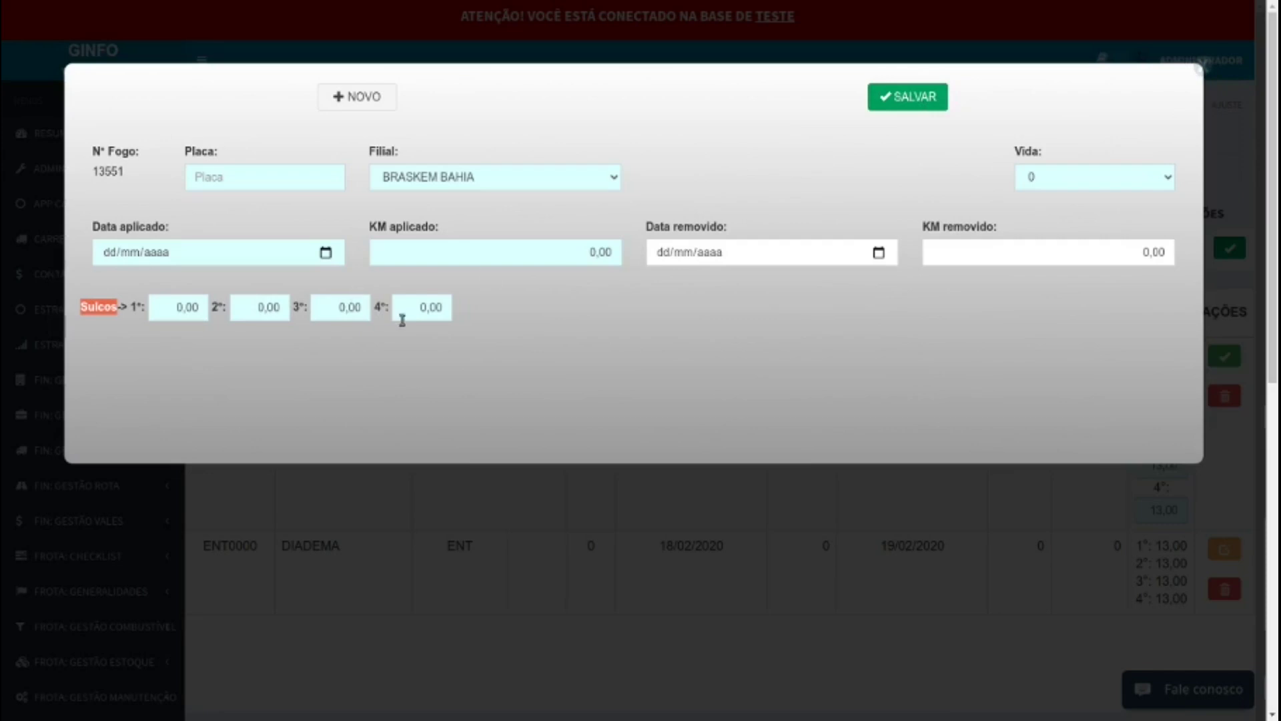
{"action": "left_click", "coordinate": [1205, 65]}
Step: Open the Fale conosco support chat
{"action": "scroll", "coordinate": [431, 542], "scroll_direction": "down", "scroll_amount": 6}
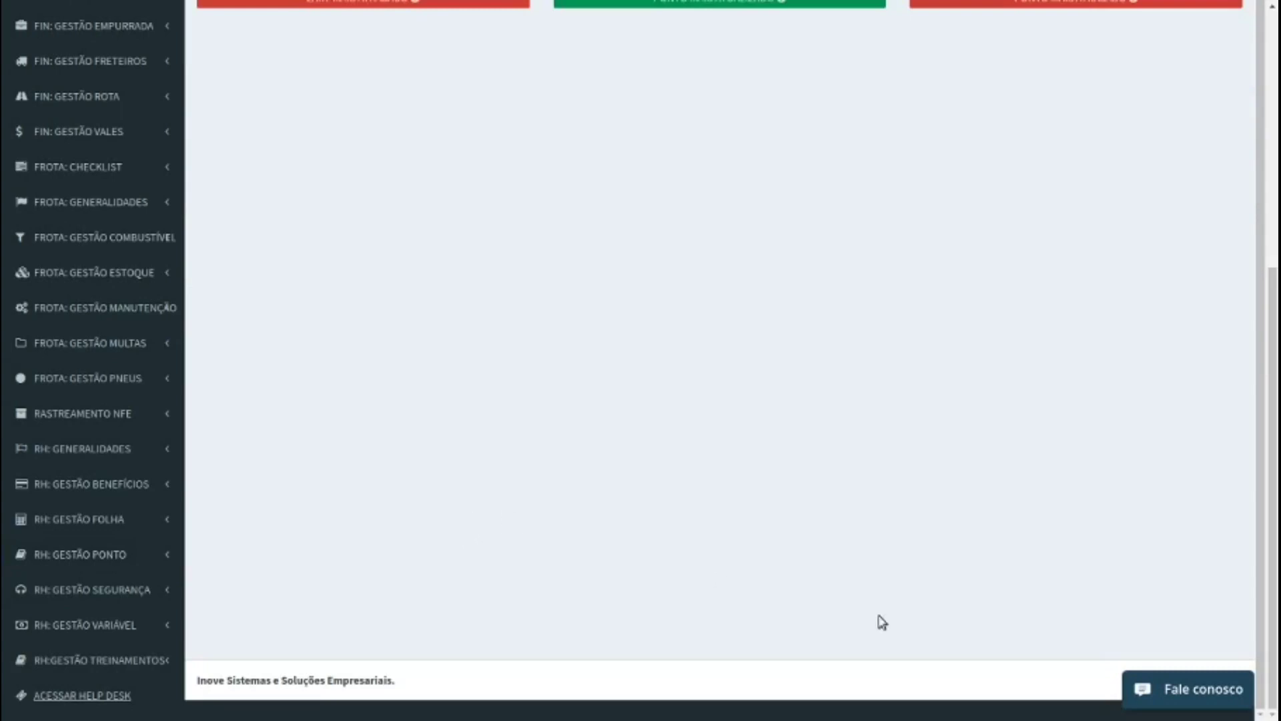
{"action": "left_click", "coordinate": [1155, 691]}
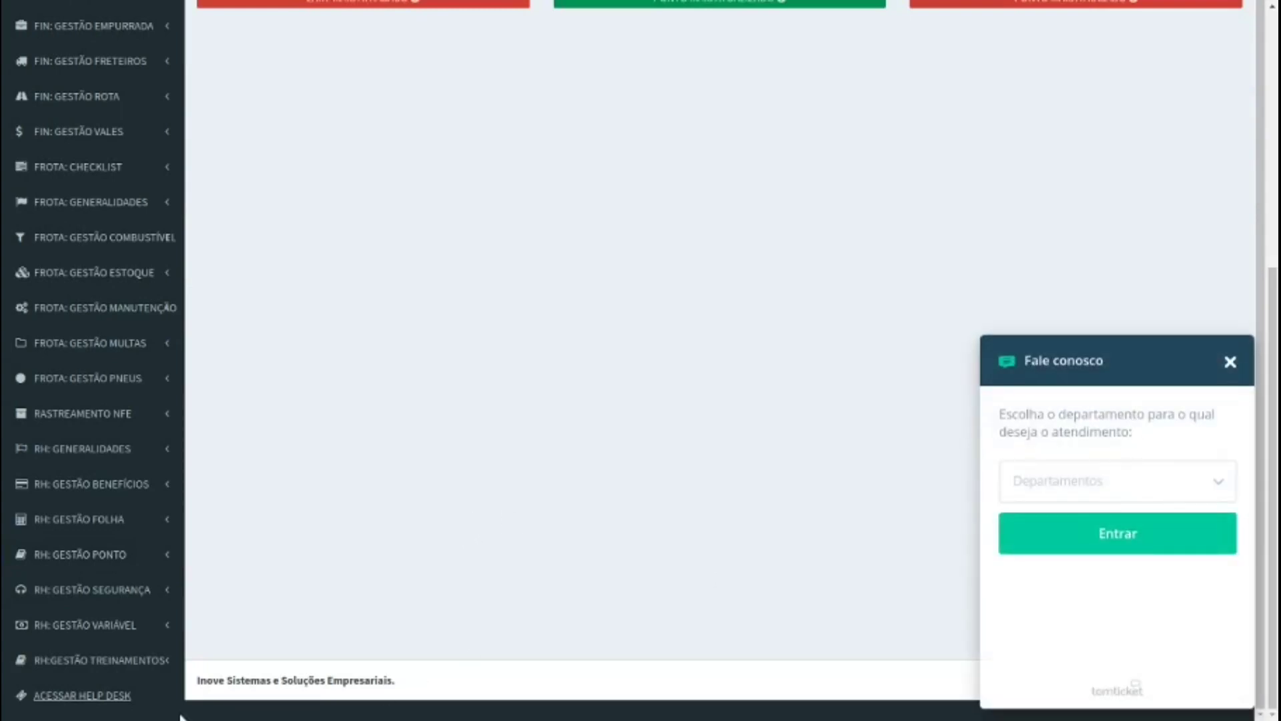